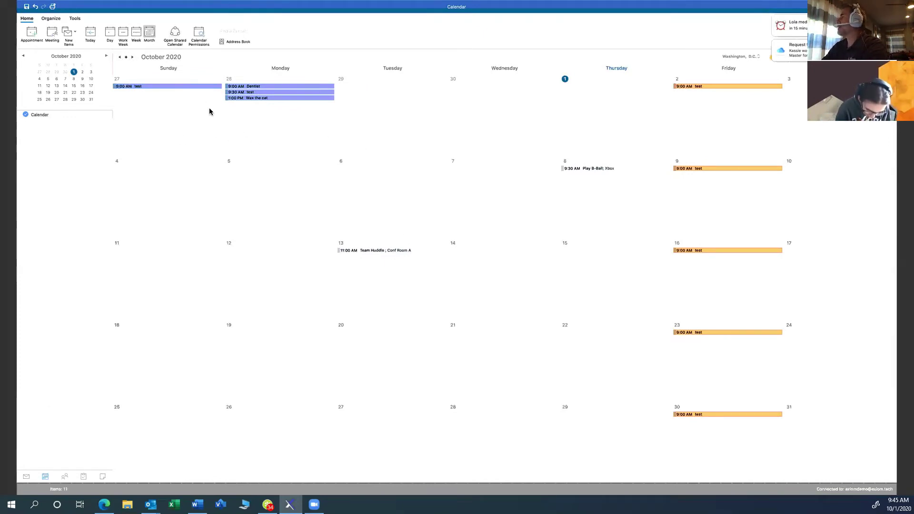
Open the colleague's shared calendar by searching 'ka' in the Open Calendar dialog
click(175, 33)
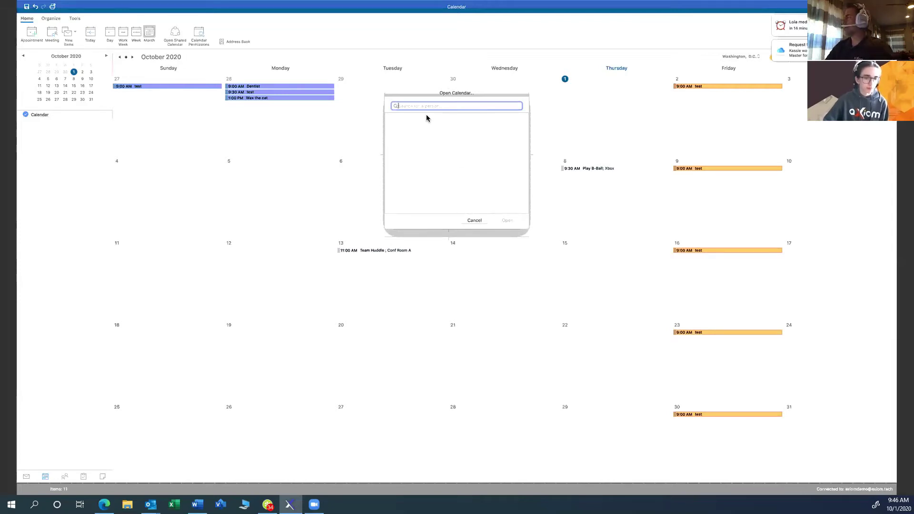
text(ka)
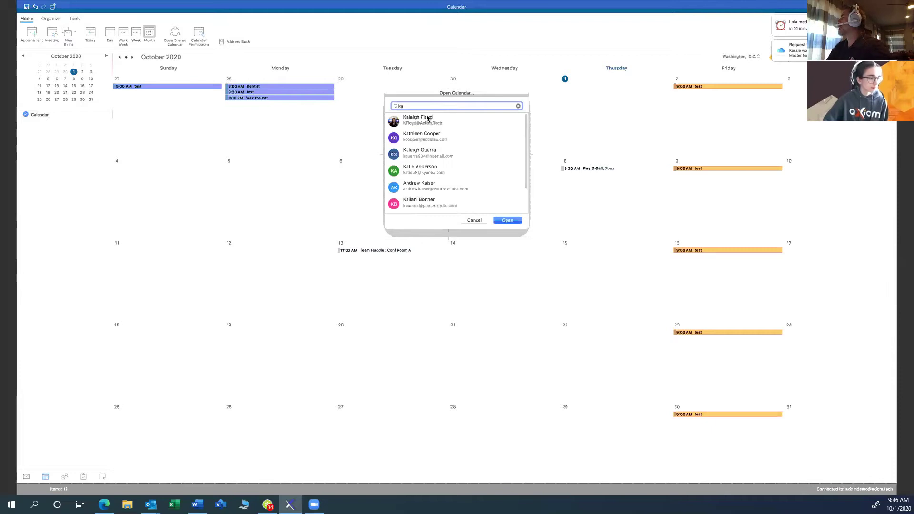
click(427, 119)
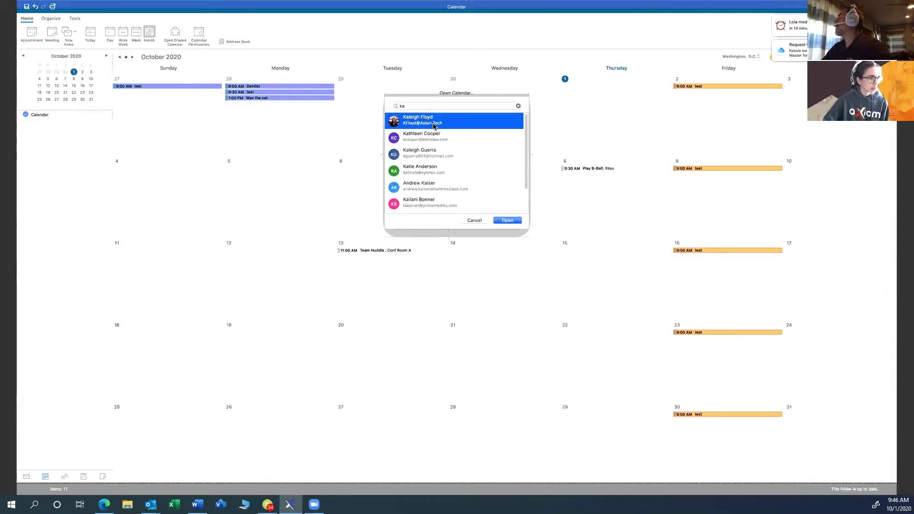
click(508, 221)
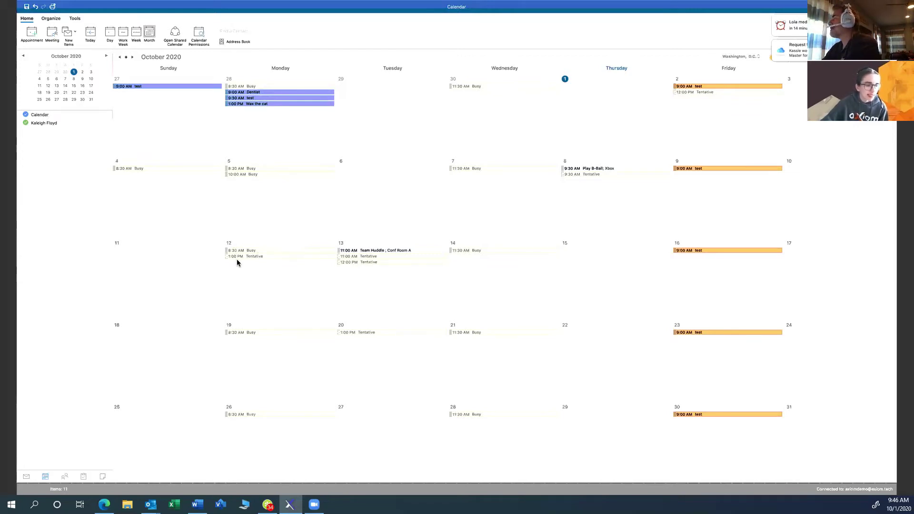
click(49, 123)
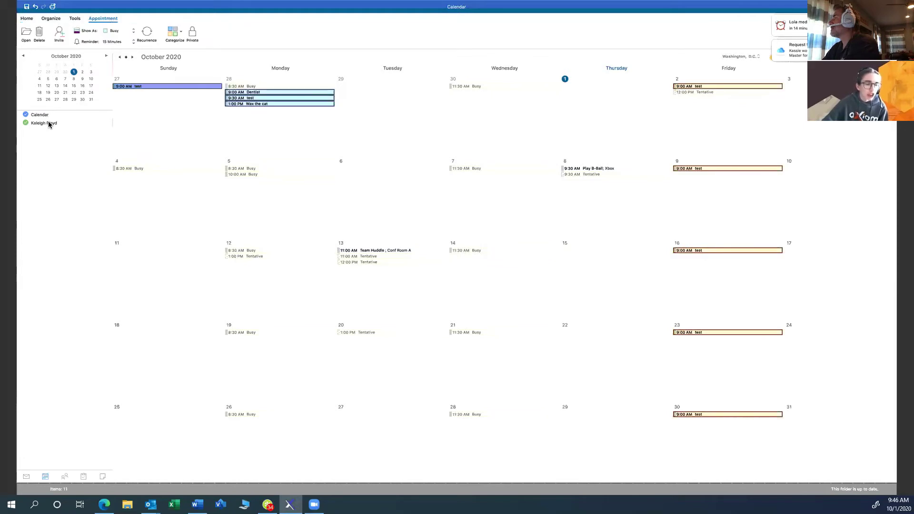
right_click(49, 123)
click(40, 125)
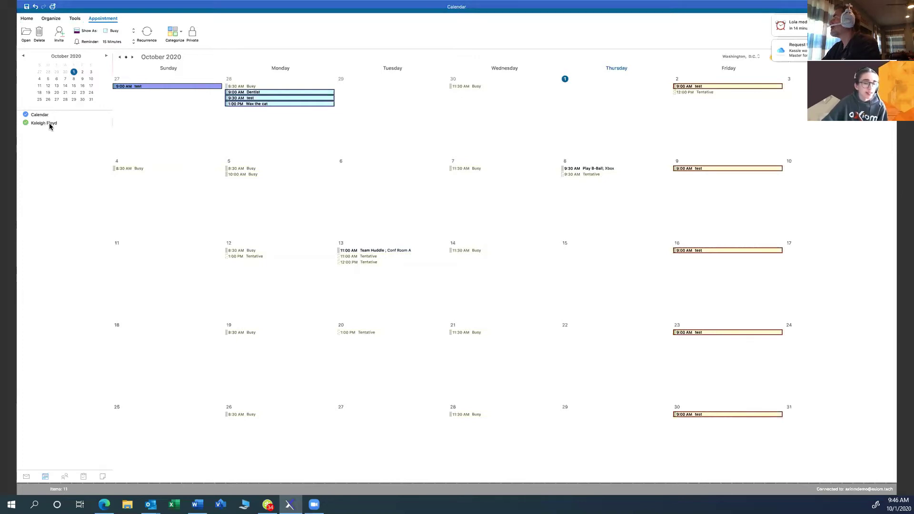
click(49, 125)
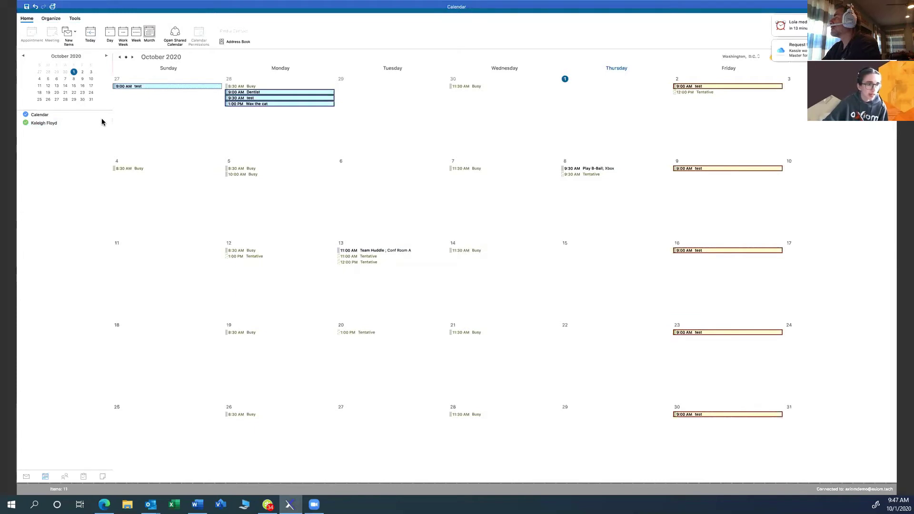
click(47, 115)
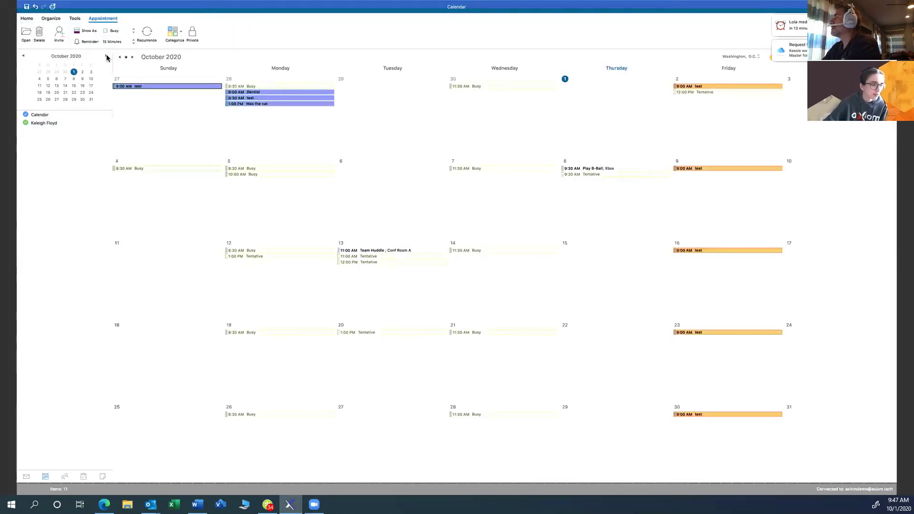
click(56, 21)
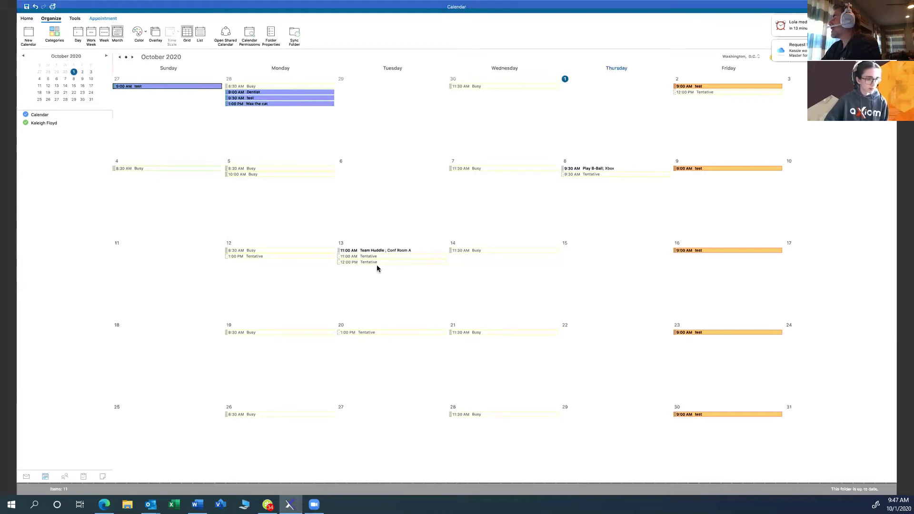
click(361, 284)
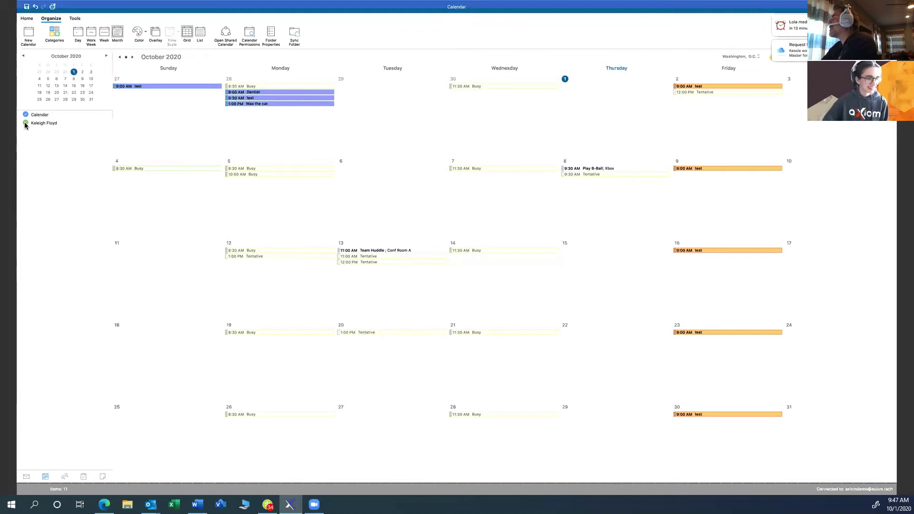
key(ctrl+a)
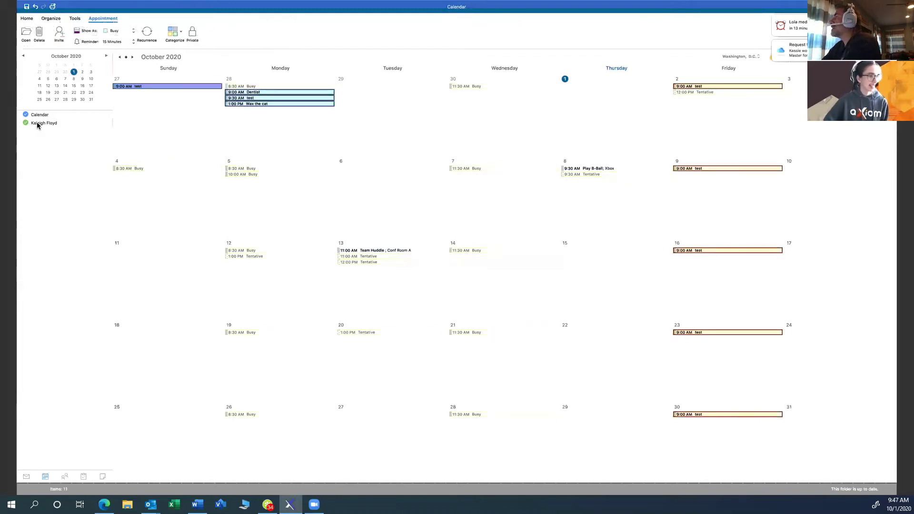
Set the colleague's shared calendar colour to Pink, leaving your own calendar unchanged
click(180, 32)
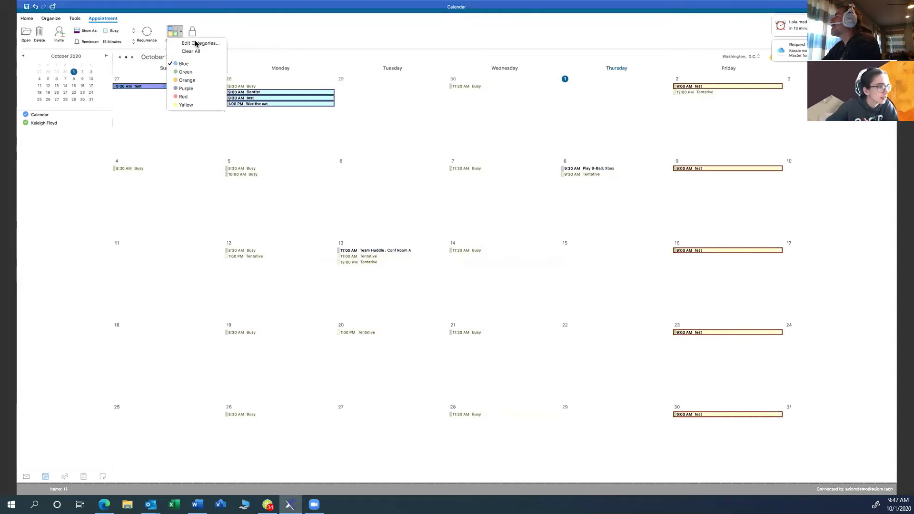
click(43, 125)
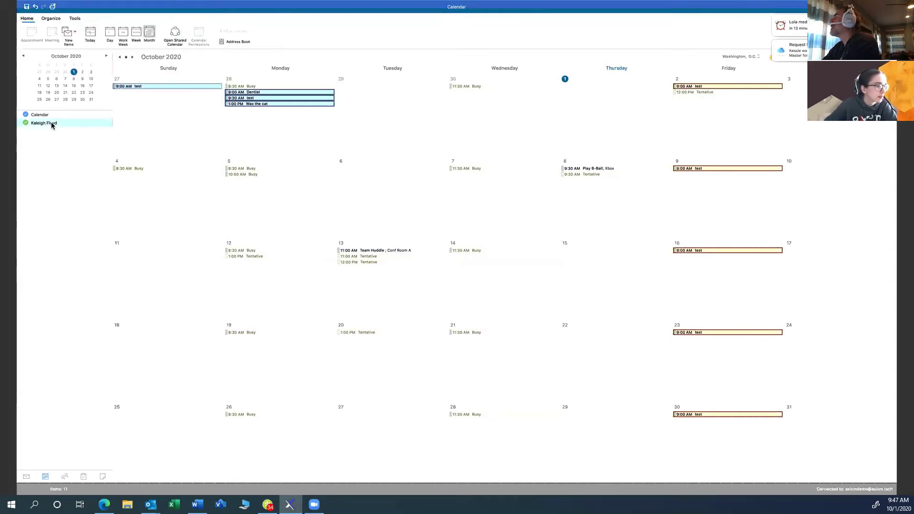
right_click(51, 124)
click(38, 125)
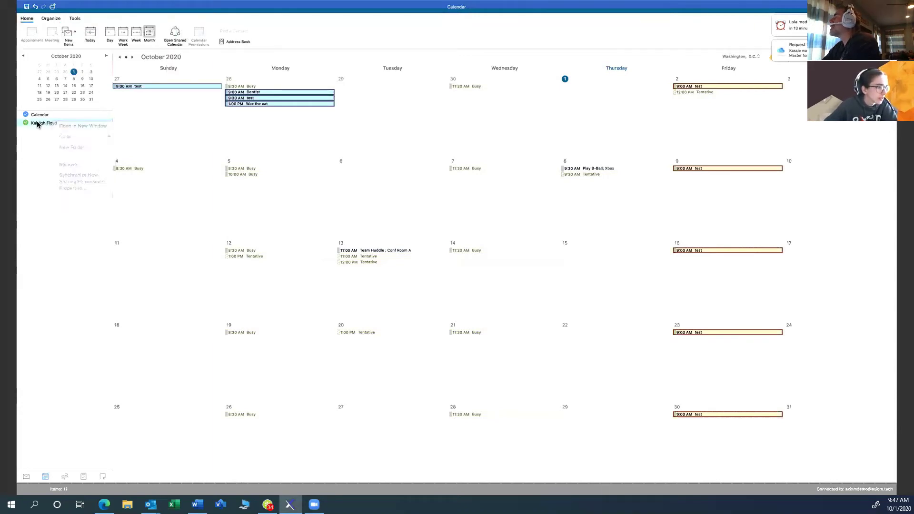
right_click(47, 124)
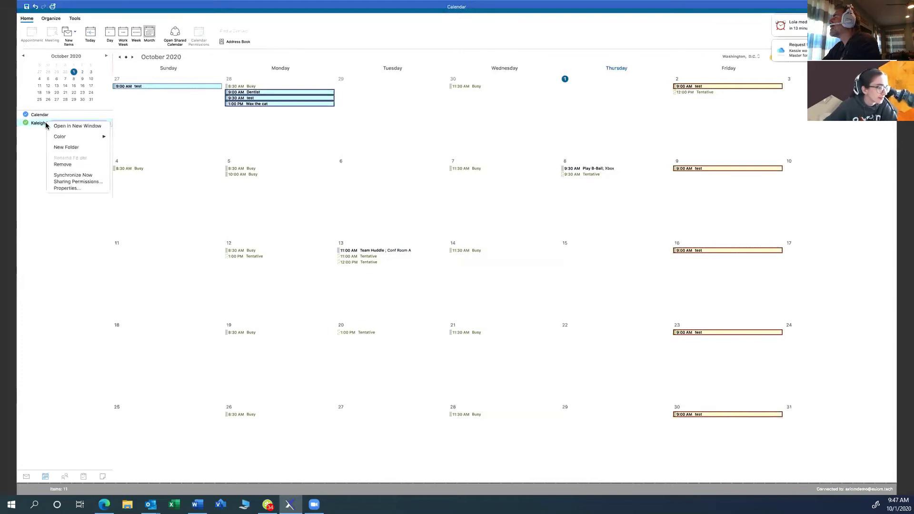
mouse_move(95, 138)
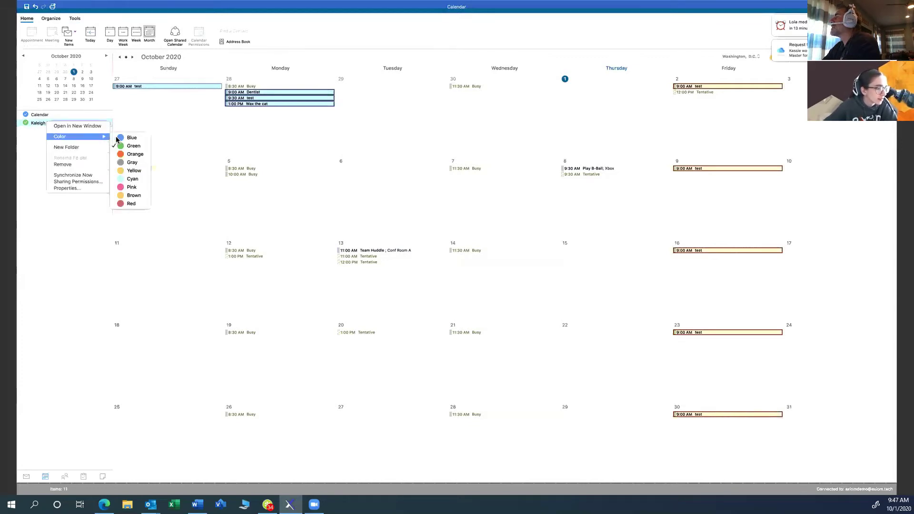
click(134, 187)
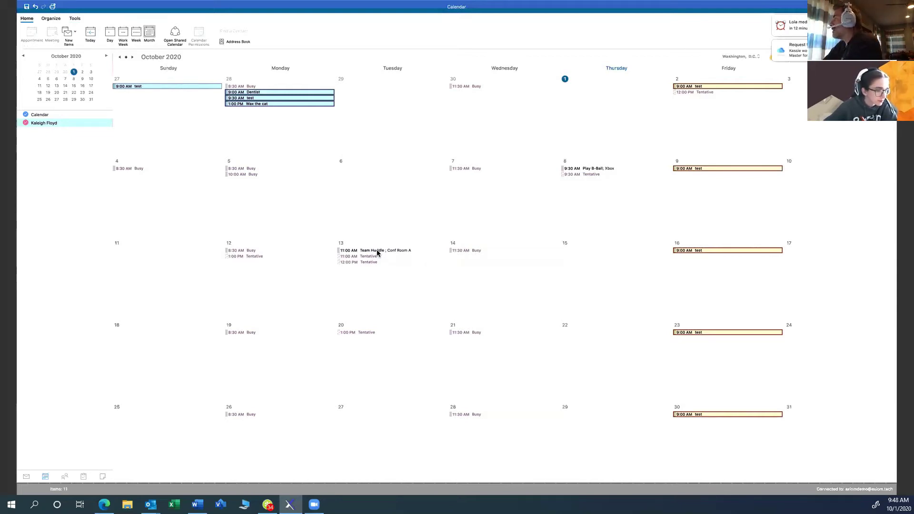
right_click(54, 117)
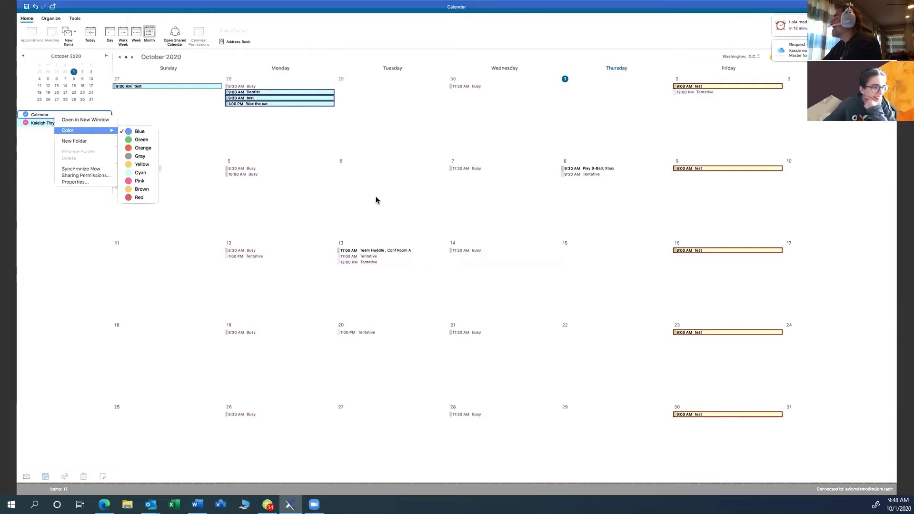
key(Escape)
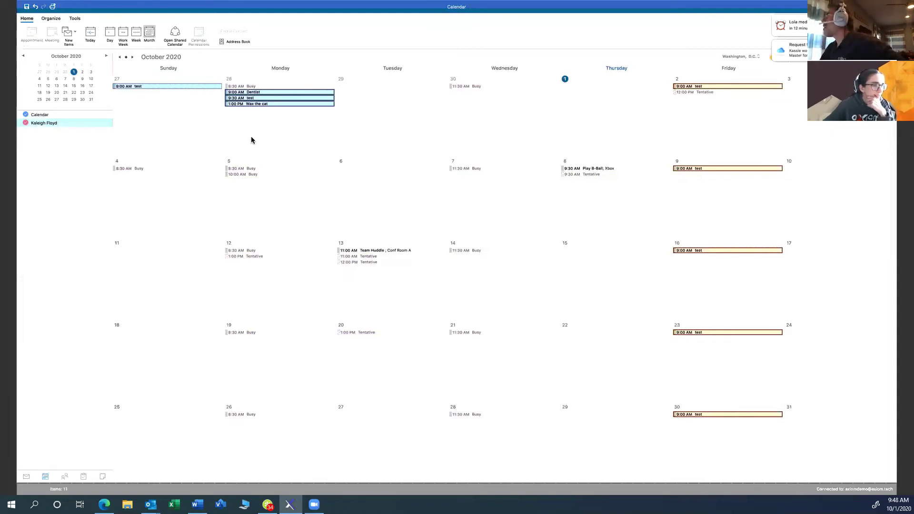
Bring up the Organize tools and select the shared calendar, then your own Calendar
scroll(250, 104, up, 4)
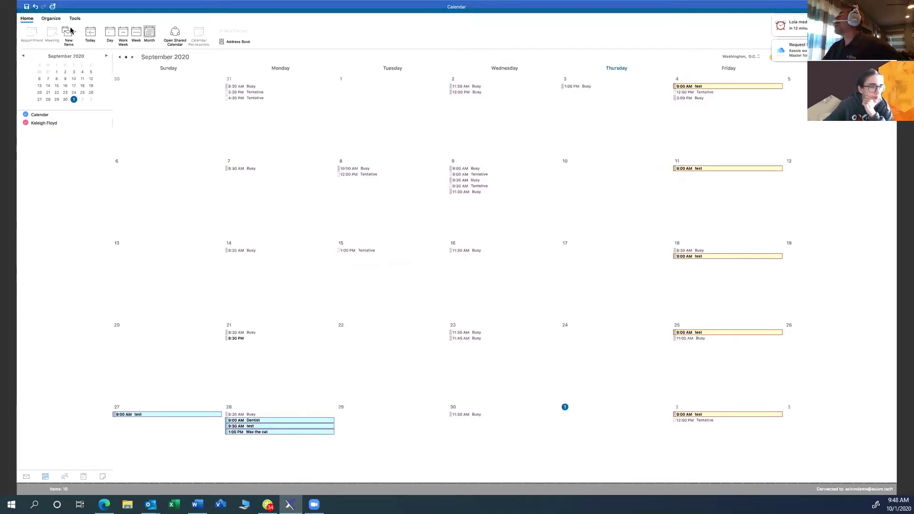
click(53, 19)
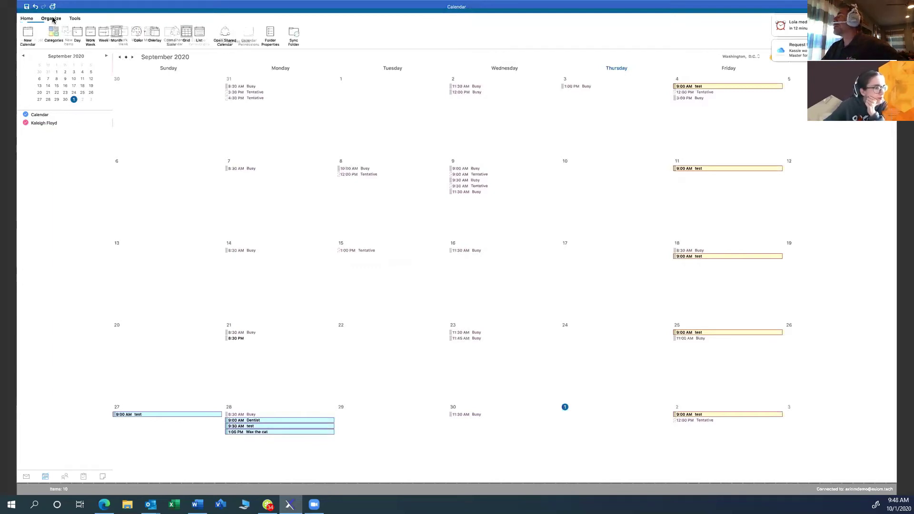
click(26, 19)
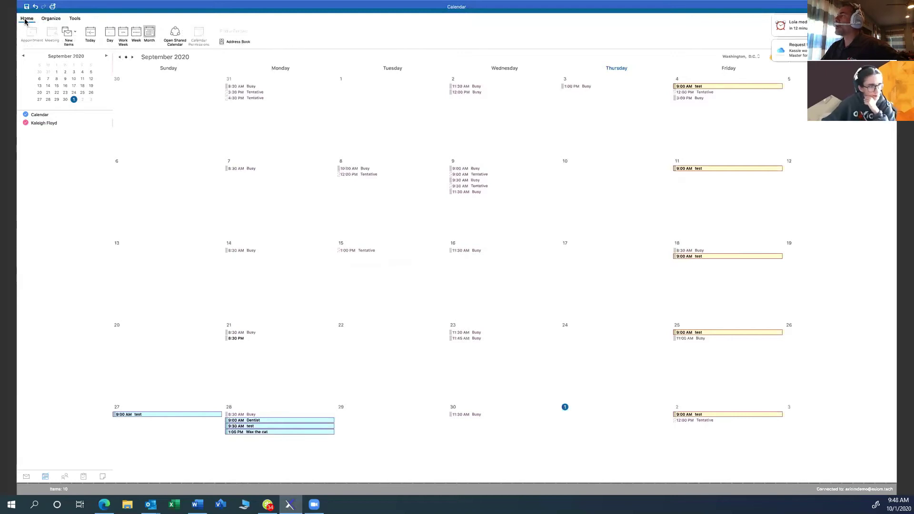
click(51, 19)
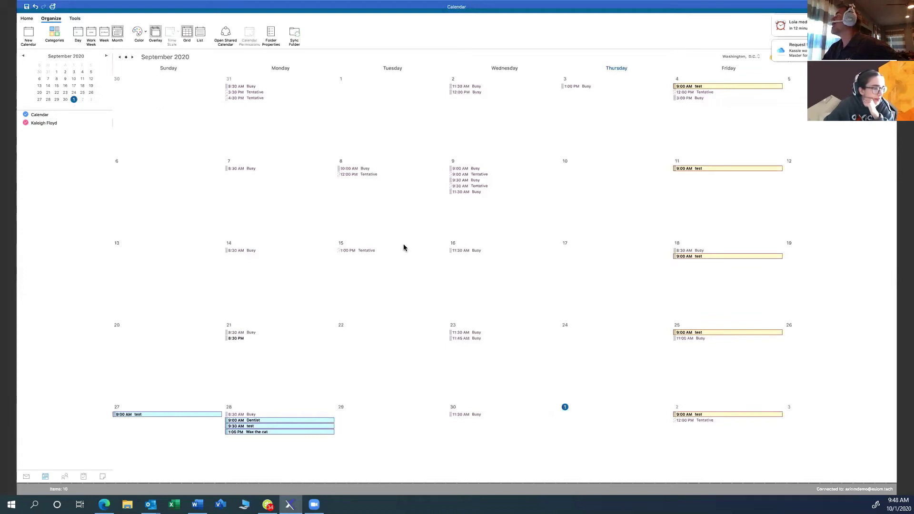
click(53, 124)
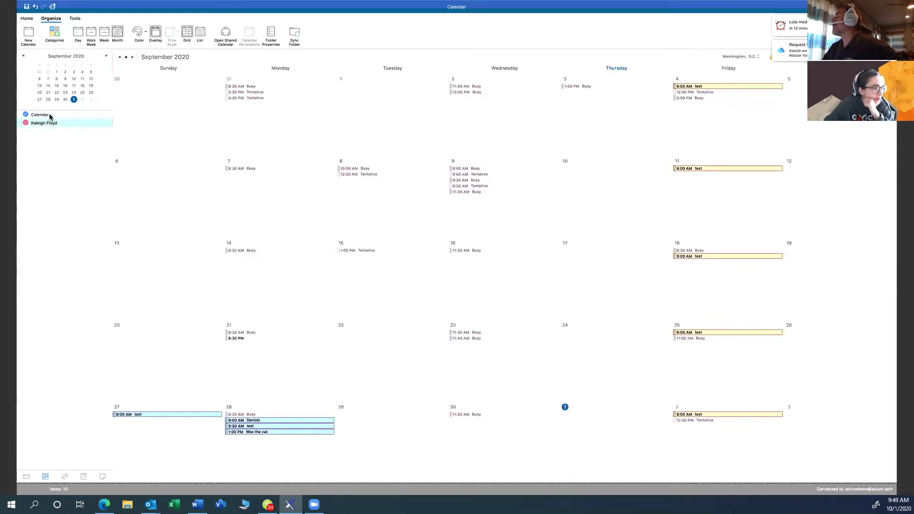
click(52, 116)
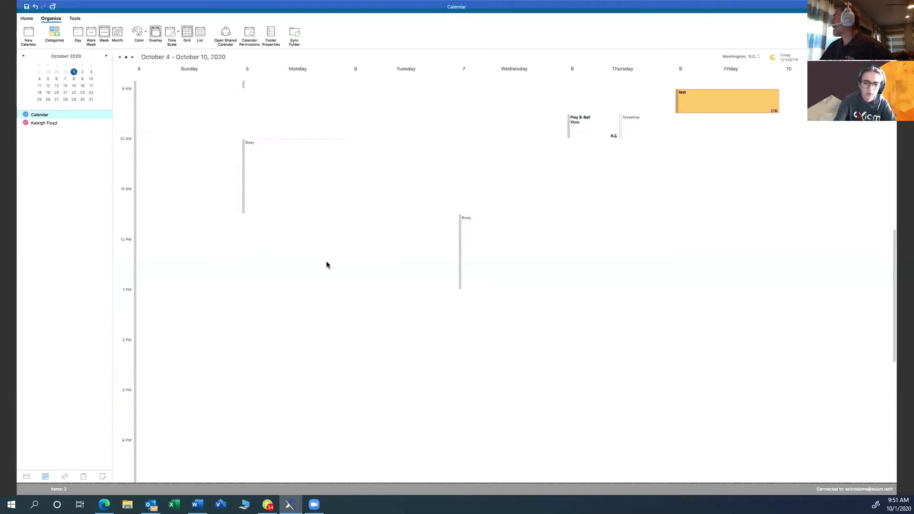
Switch to Week view with the shared calendar shown beside your own
scroll(327, 263, up, 1)
scroll(327, 263, up, 1)
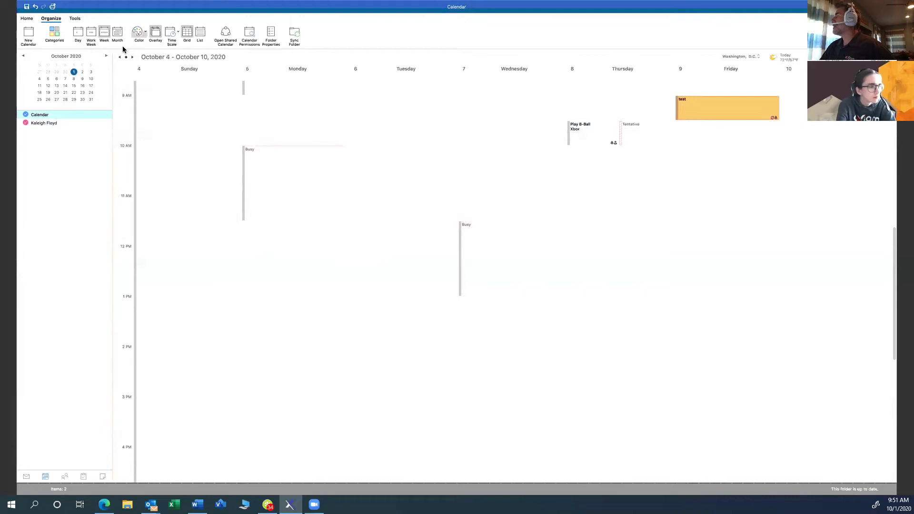
click(155, 34)
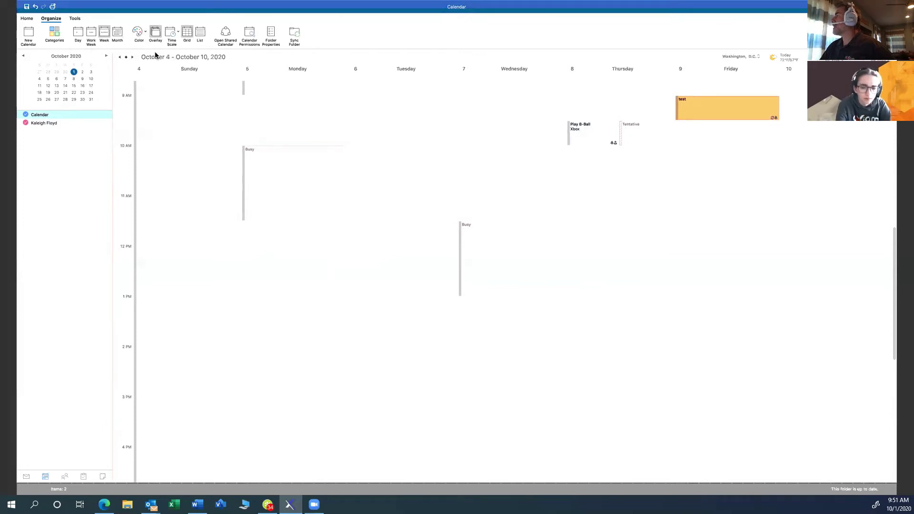
click(154, 36)
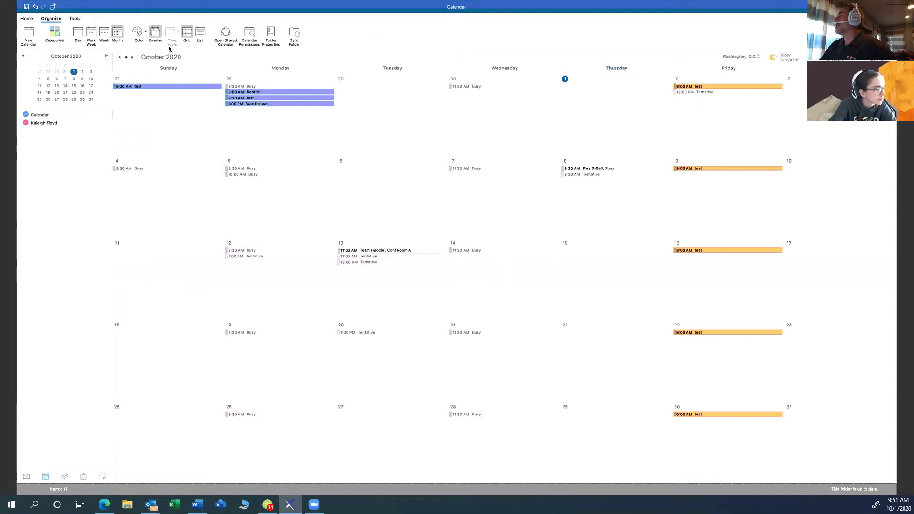
click(106, 32)
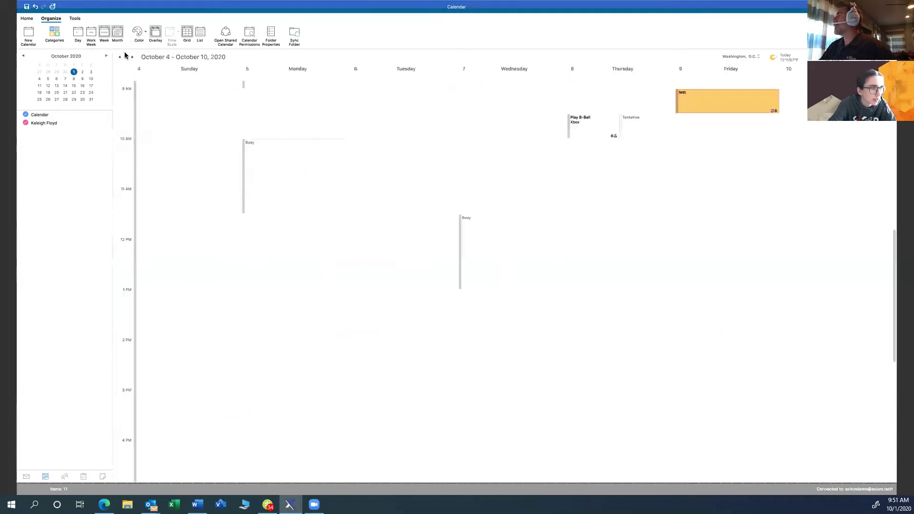
click(156, 33)
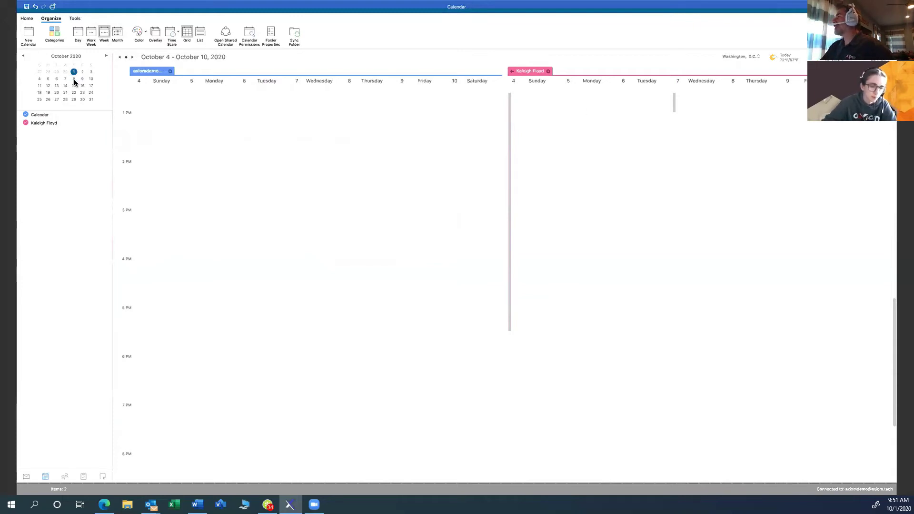
Navigate to the week of October 11–17, 2020 and overlay both calendars
click(132, 58)
click(132, 58)
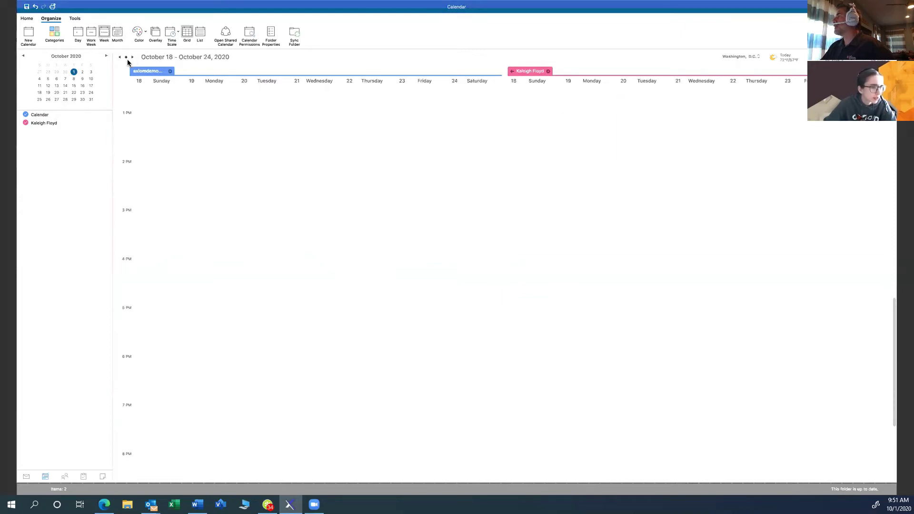
click(119, 58)
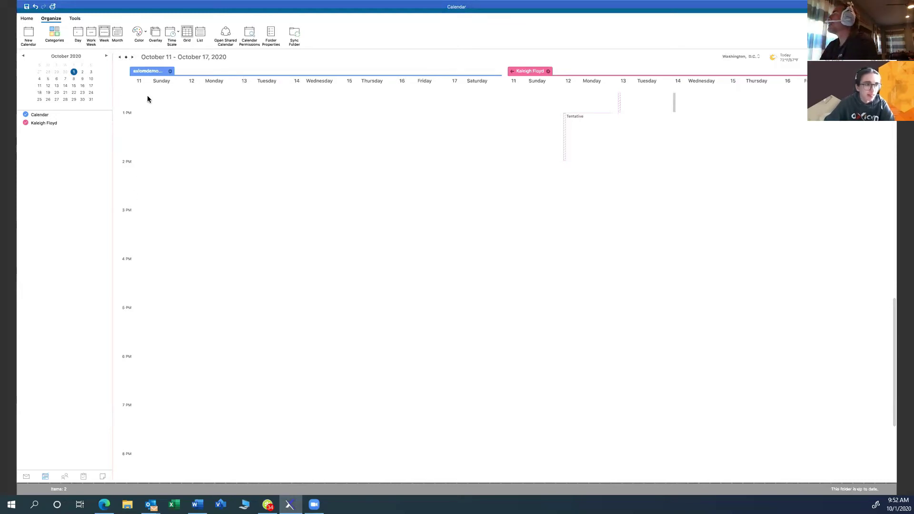
click(153, 33)
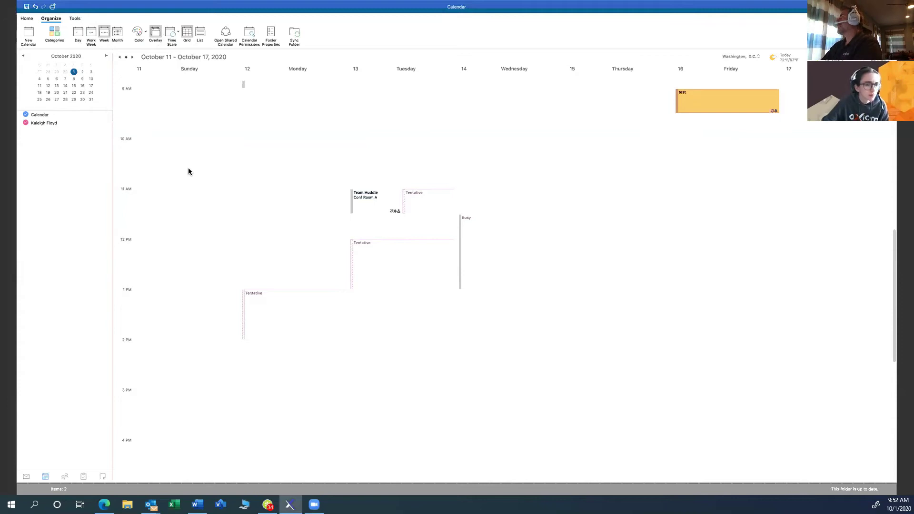
Switch to Month then back to Week, and turn Overlay off for October 11–17
click(117, 40)
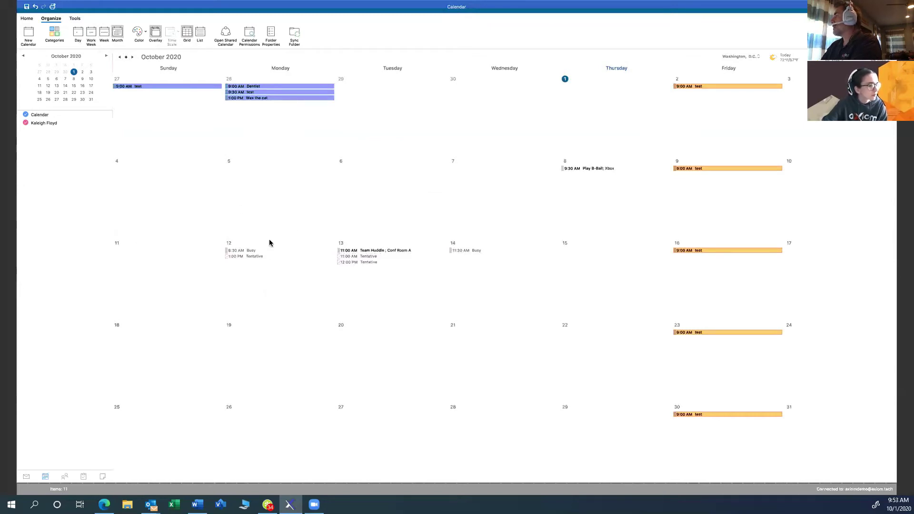
click(106, 36)
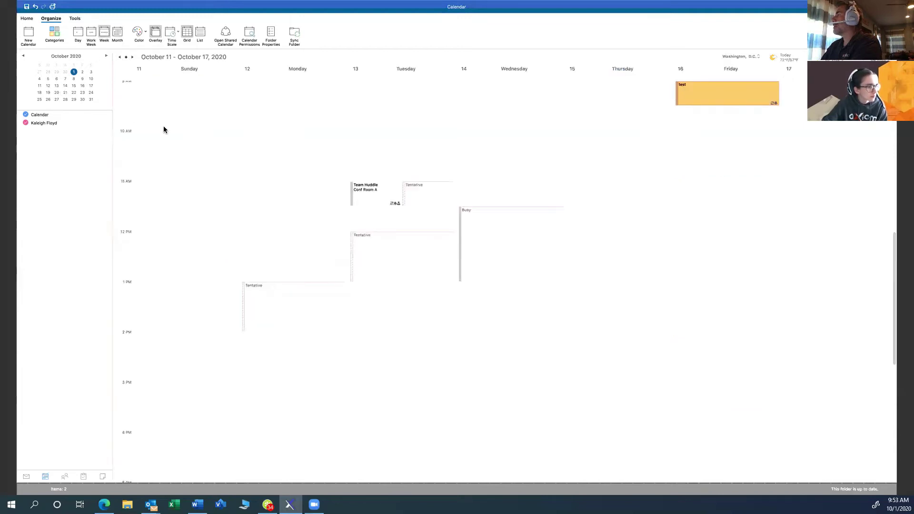
click(156, 33)
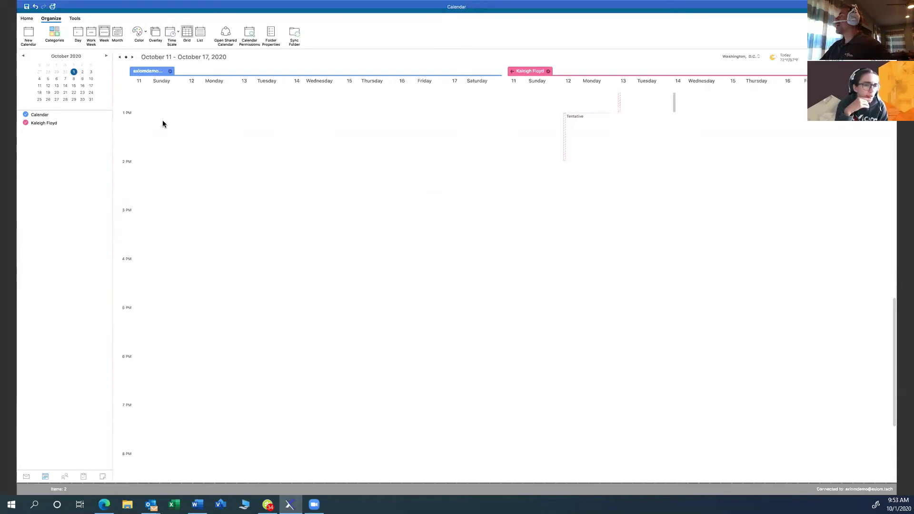
Open Sharing Permissions for your own Calendar and search 'ka' to add a person
click(42, 114)
right_click(55, 117)
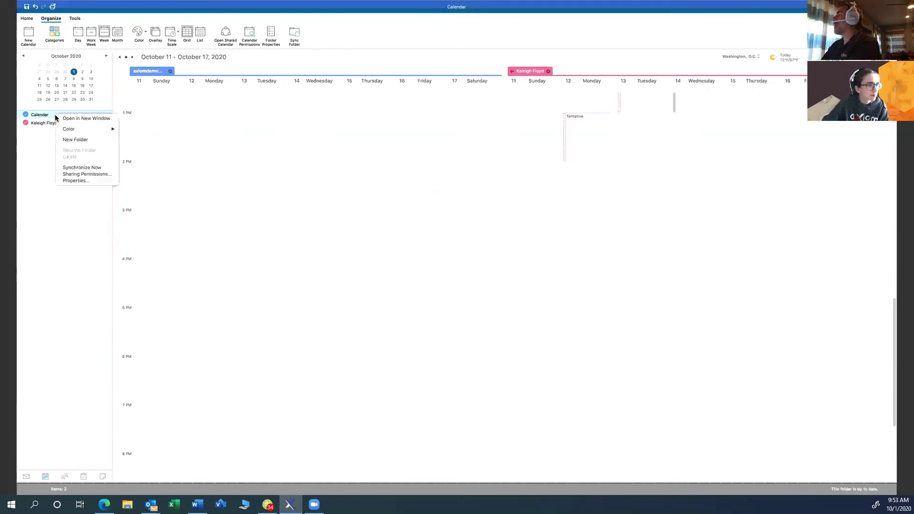
click(87, 174)
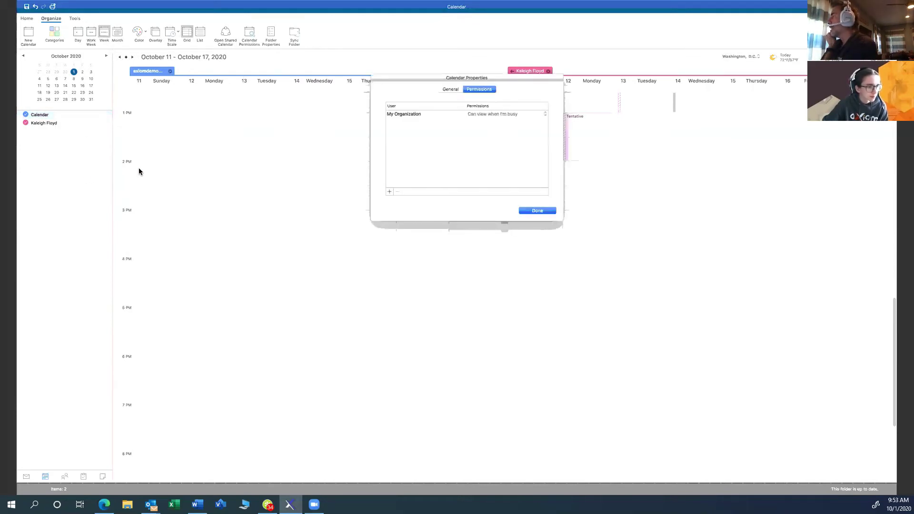
click(489, 115)
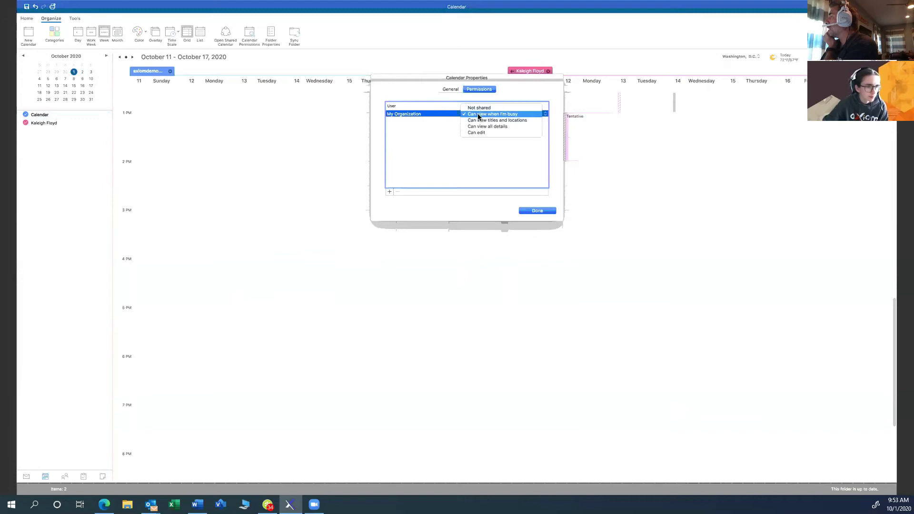
click(410, 114)
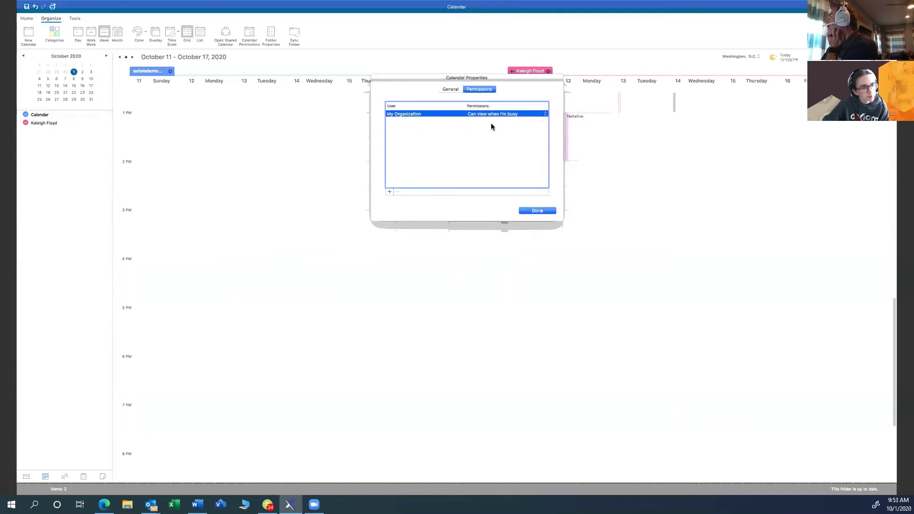
click(389, 192)
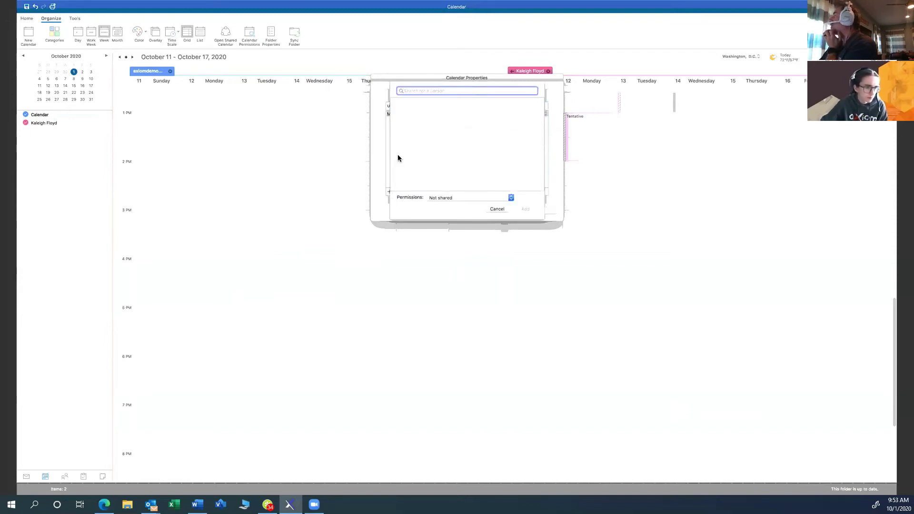
text(ka)
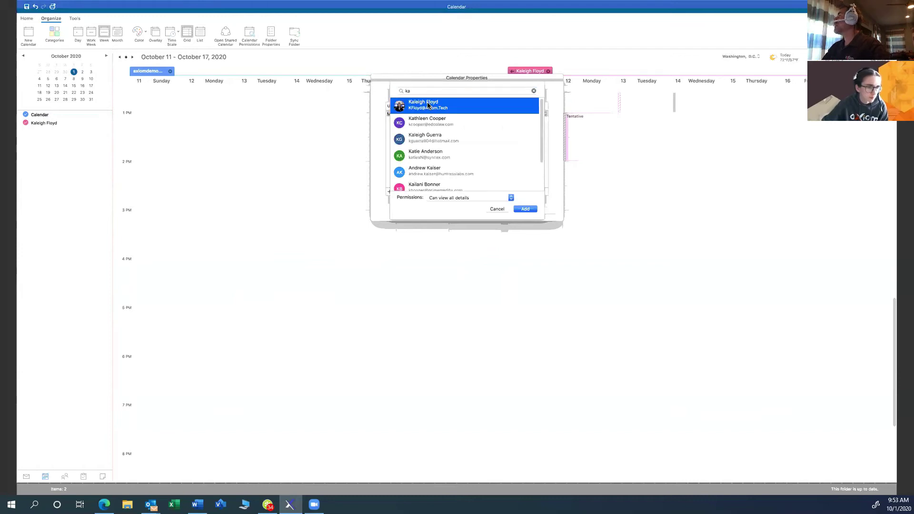
Choose the colleague from the results and show their permission level options
click(470, 106)
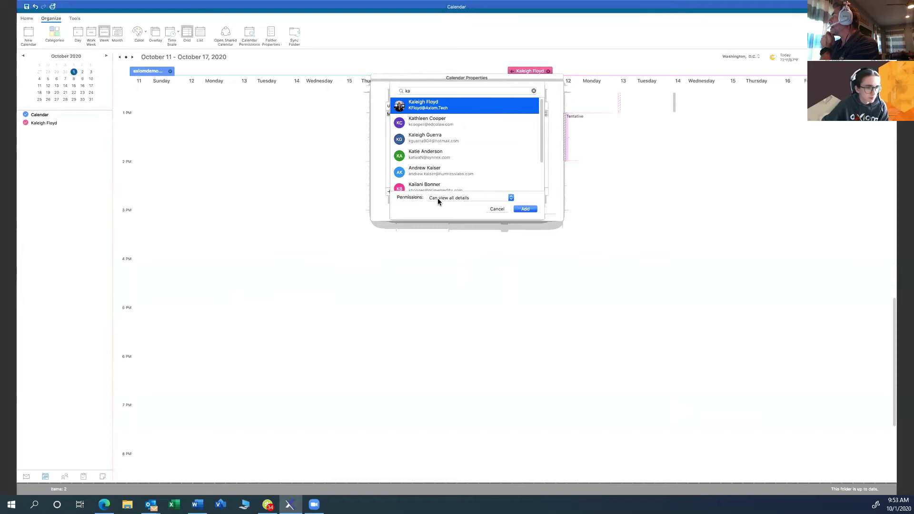
click(511, 198)
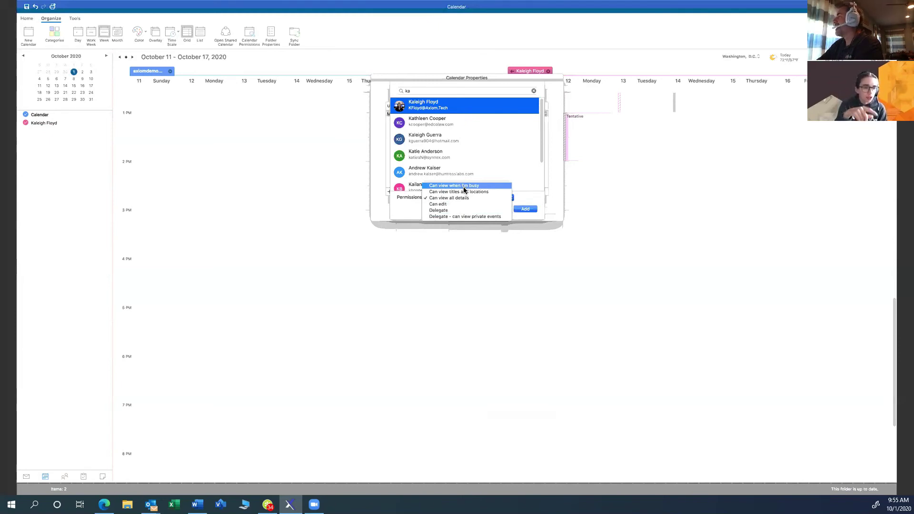
Add the colleague with Can edit permission and close the sharing settings
click(452, 204)
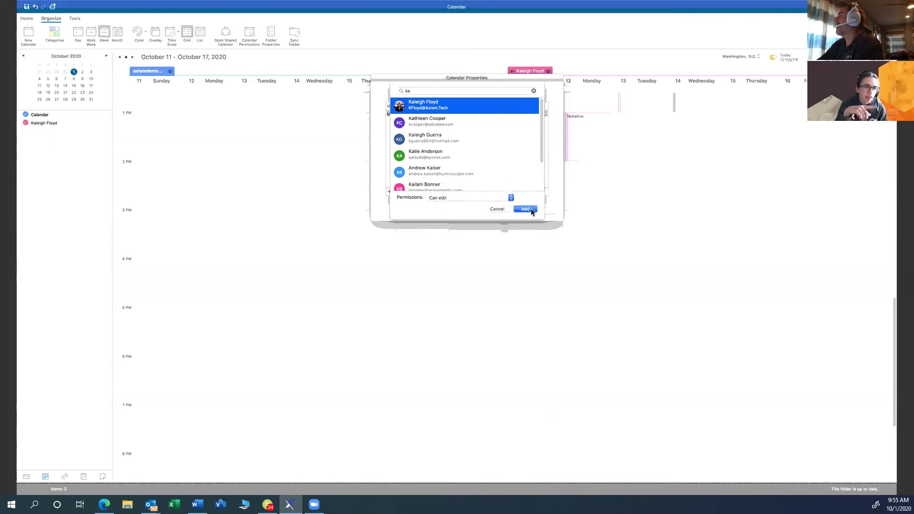
click(527, 212)
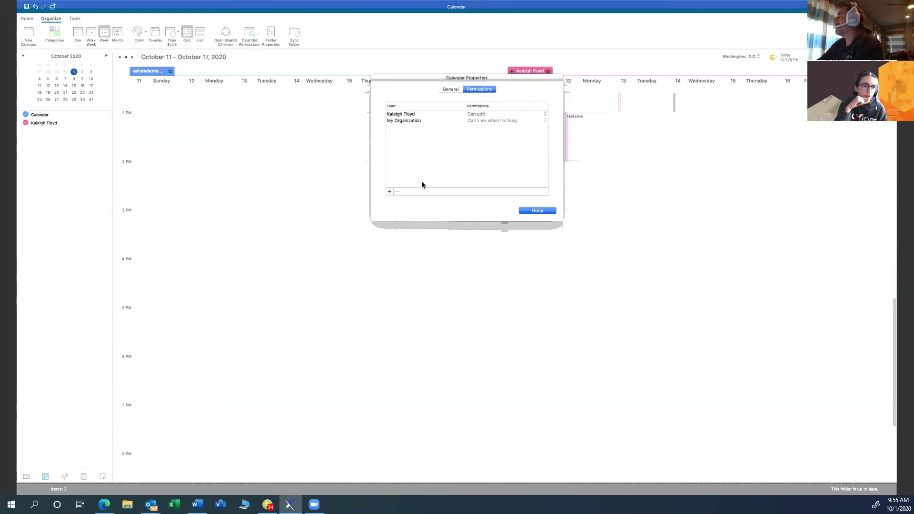
click(534, 213)
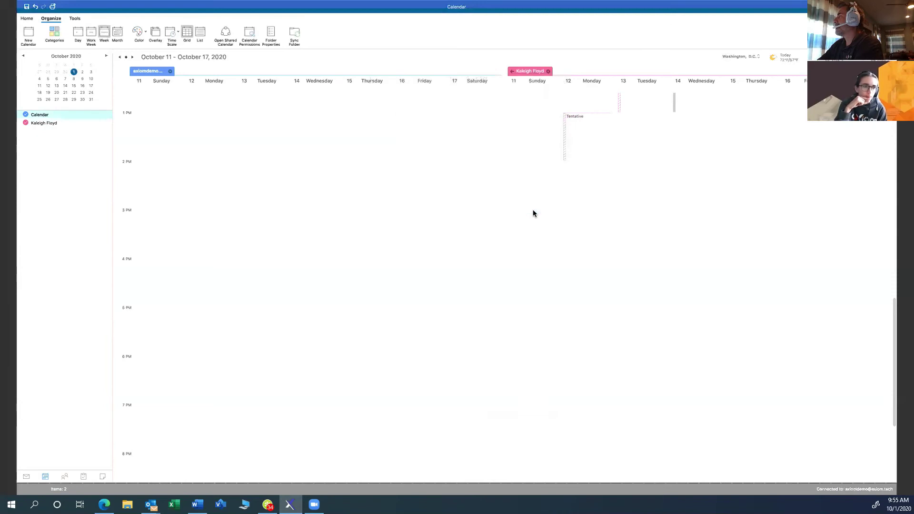
Create a new appointment in the October 17, 2020 1:00–1:30 PM slot
right_click(488, 126)
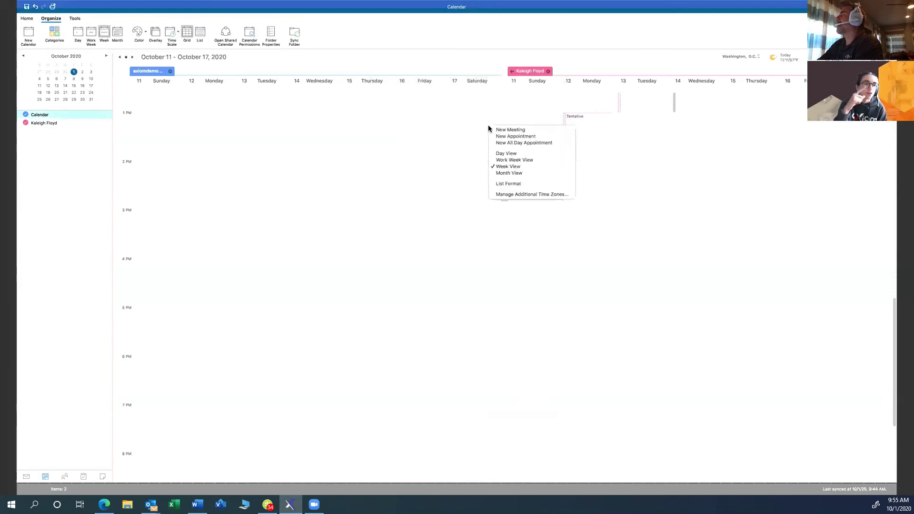
click(549, 137)
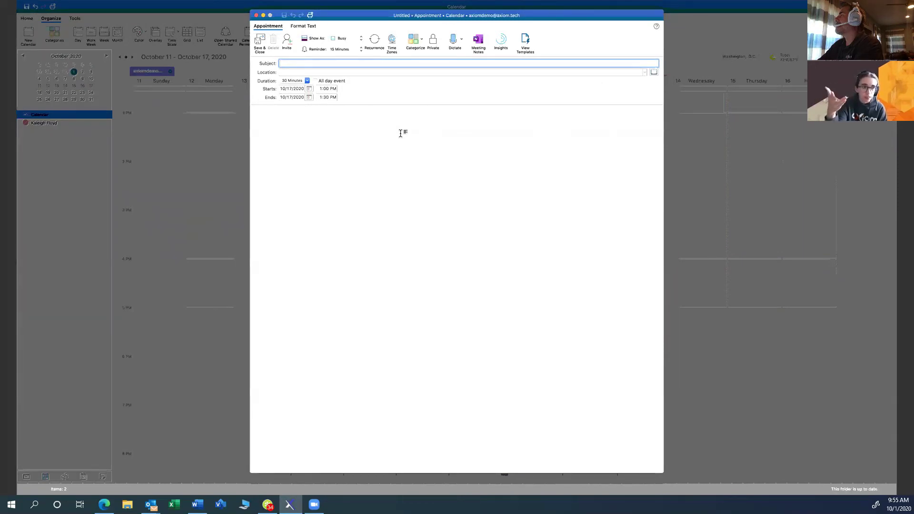
Toggle the Private setting on the untitled October 17 appointment
click(433, 44)
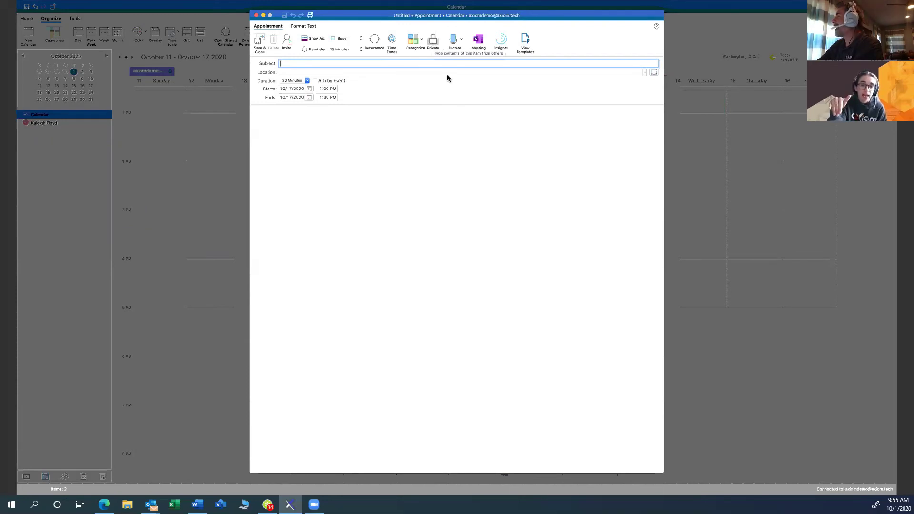
click(434, 42)
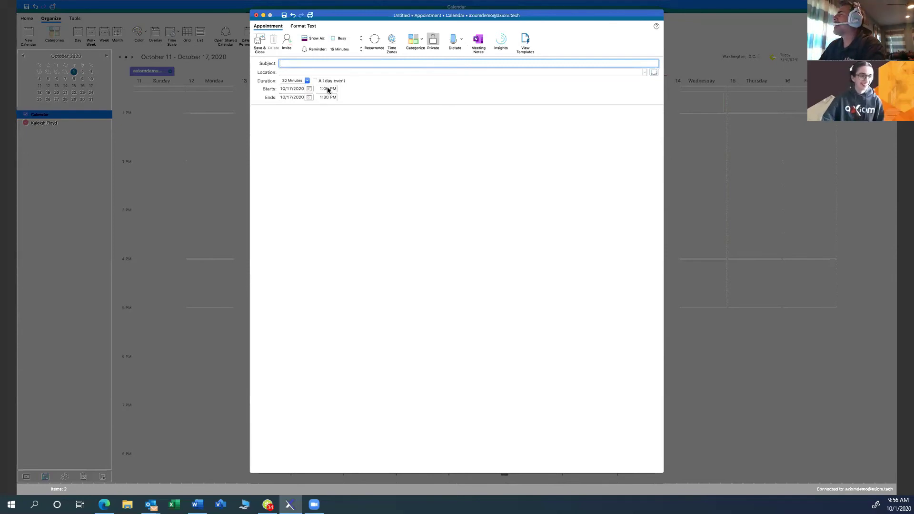
click(433, 39)
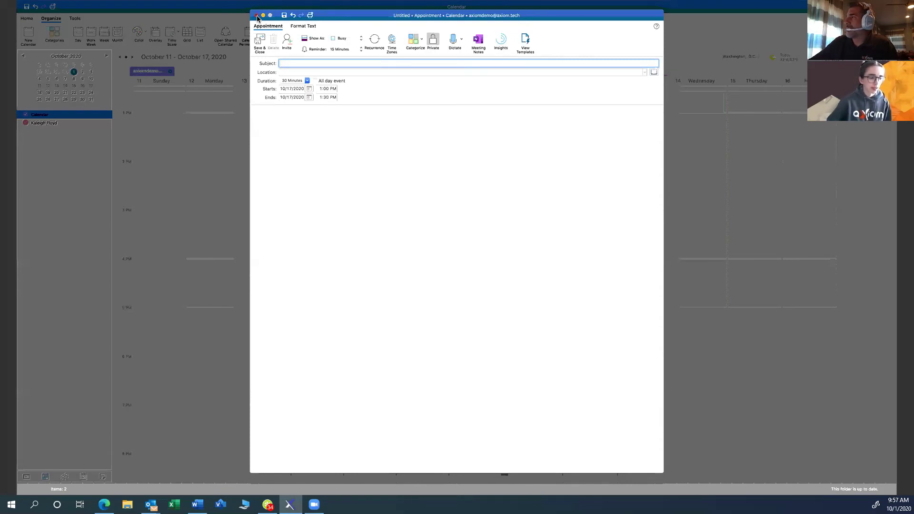
Close the blank untitled 1:00–1:30 PM appointment and discard it without saving
click(257, 17)
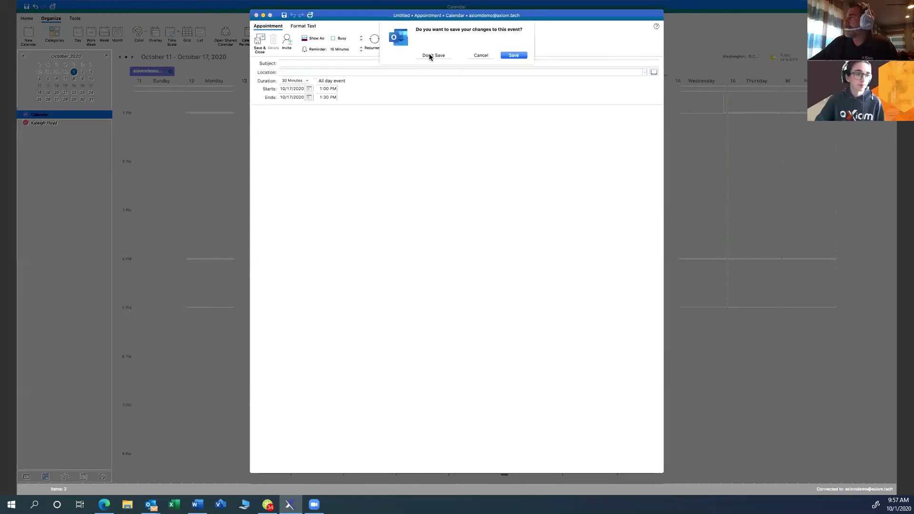
click(481, 56)
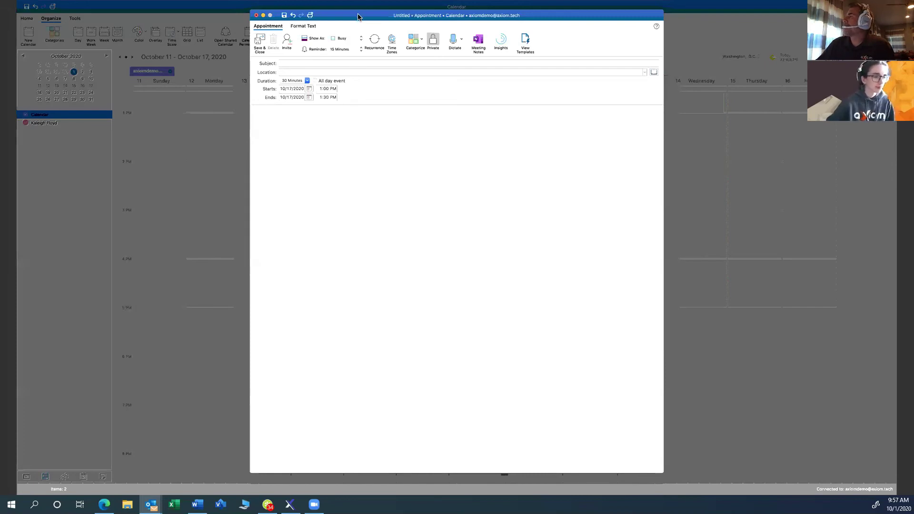
click(257, 16)
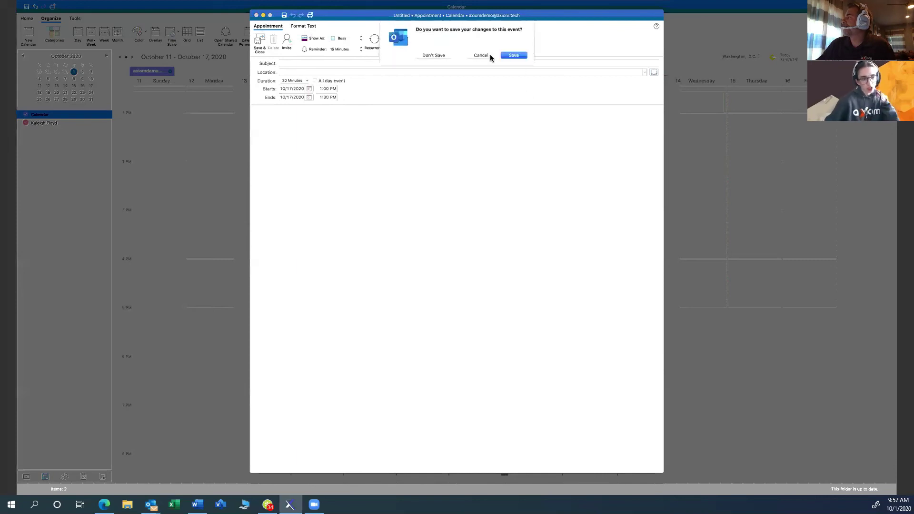
click(434, 56)
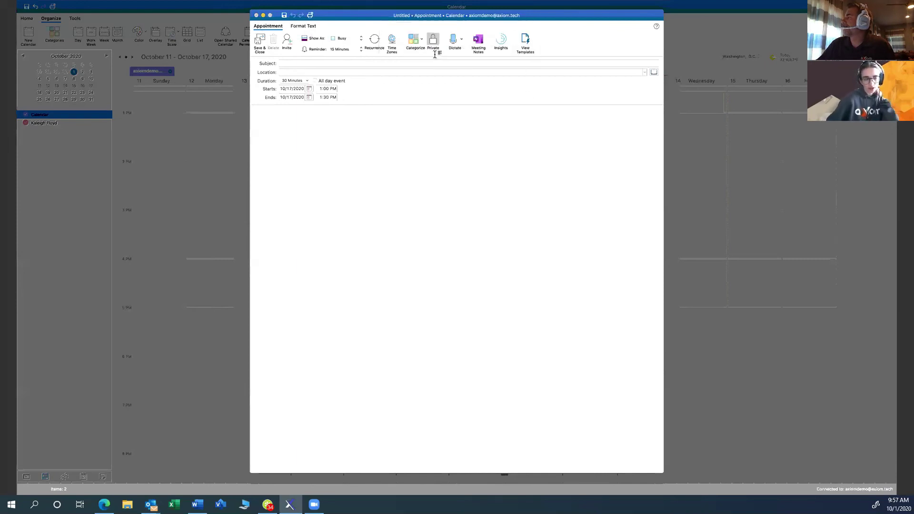